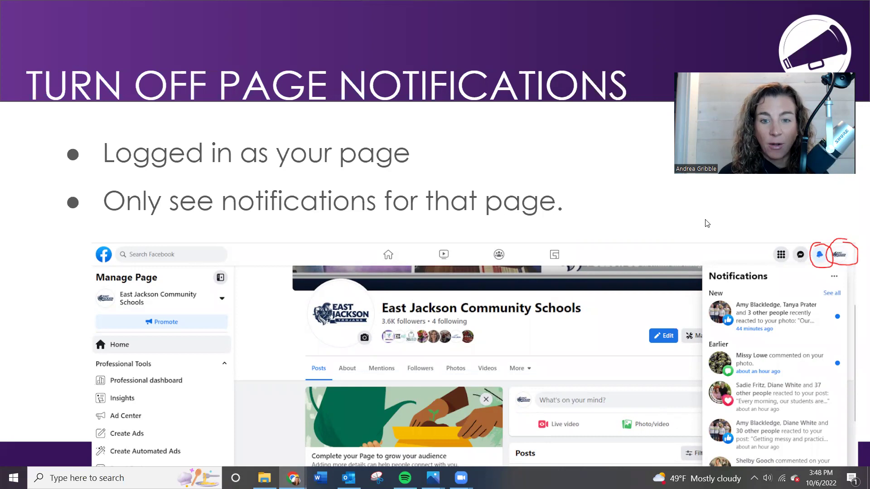
- Advance to the Notifications settings with 'Pages and profiles you manage' expanded
left_click(712, 238)
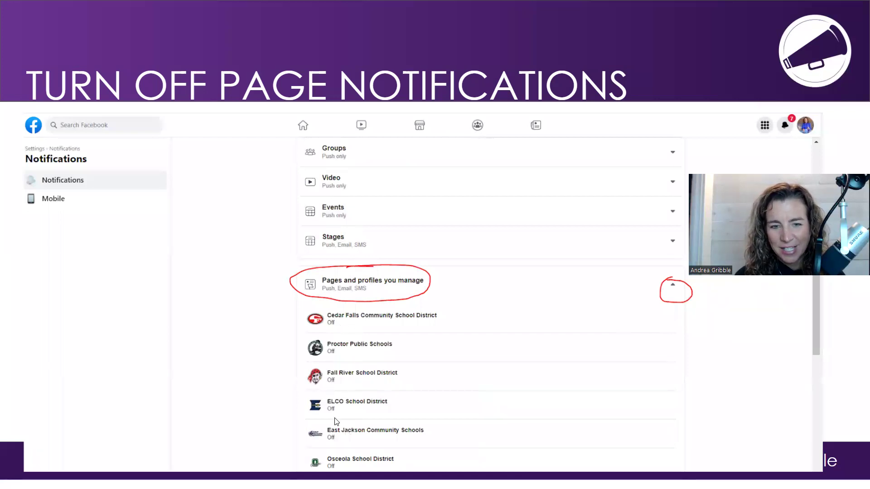
- Advance to Federal Hocking Local Schools' notification settings, where profile notifications are still on
key("Right")
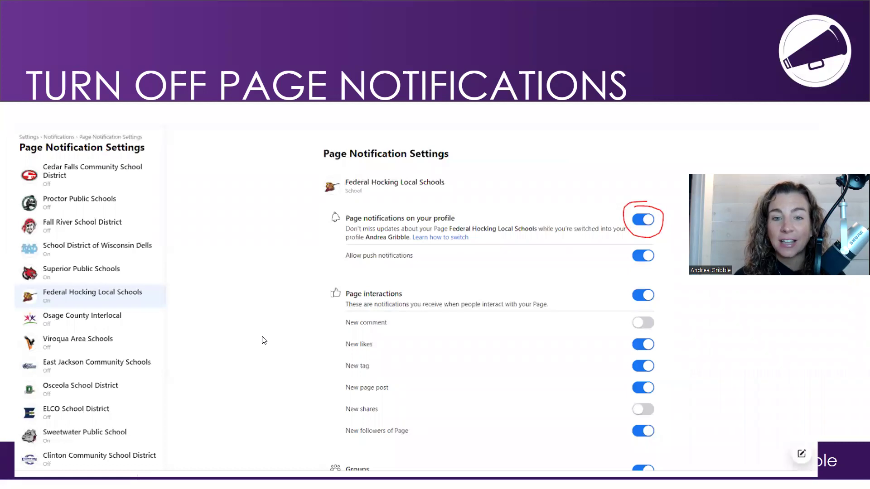